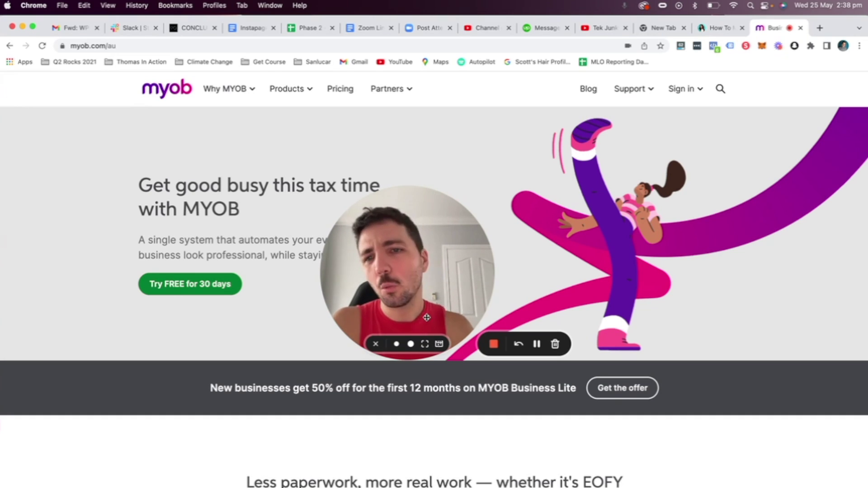
Step: Sign in to MYOB Essentials from myob.com.au with the prefilled email, staying signed in
{"action": "left_click", "coordinate": [695, 91]}
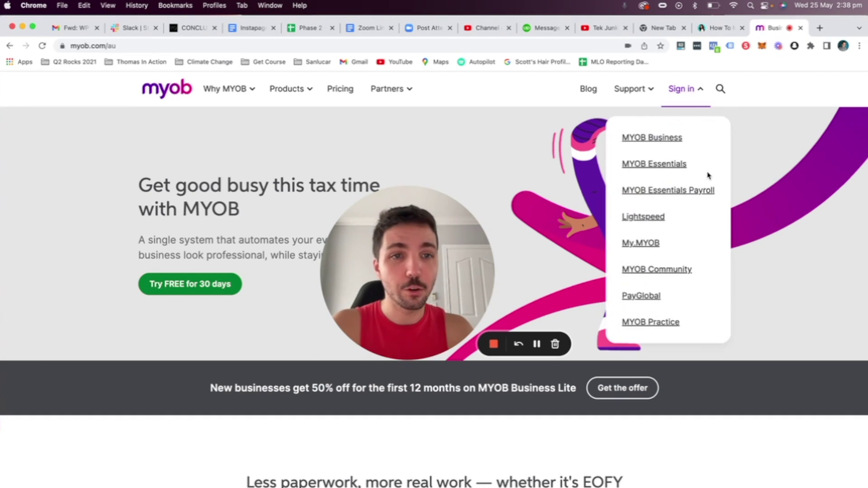
{"action": "left_click", "coordinate": [680, 166]}
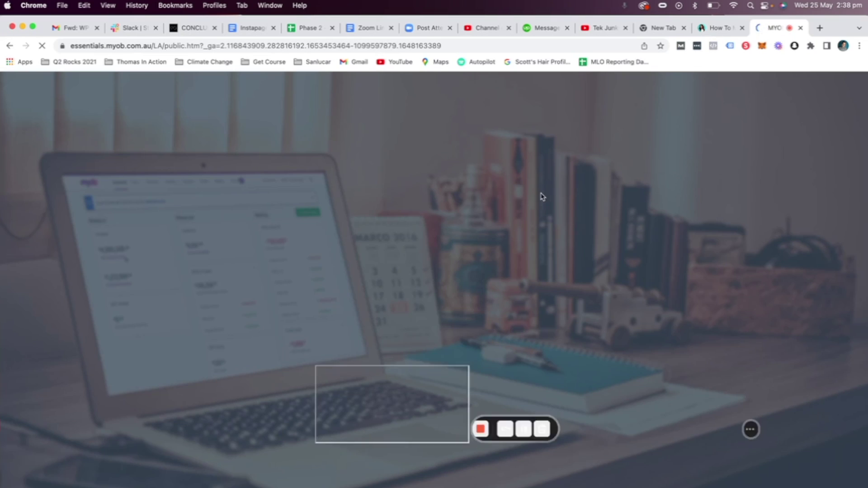
{"action": "left_click_drag", "start_coordinate": [424, 310], "coordinate": [725, 166]}
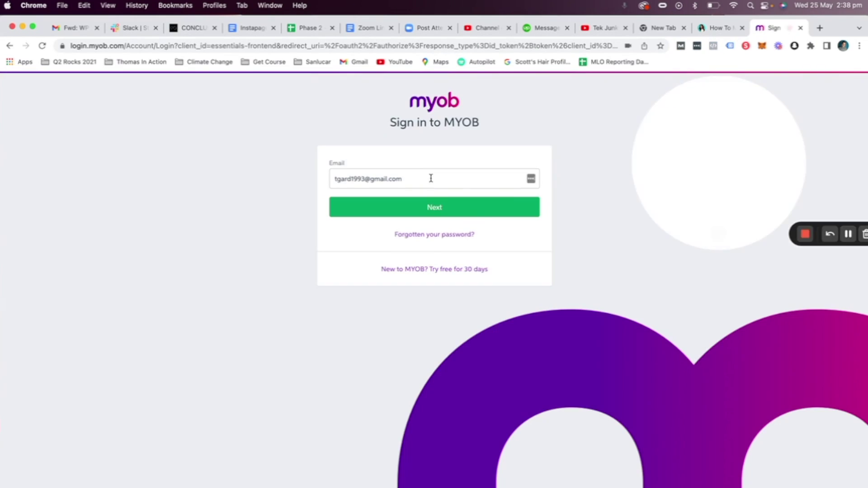
{"action": "left_click", "coordinate": [431, 178]}
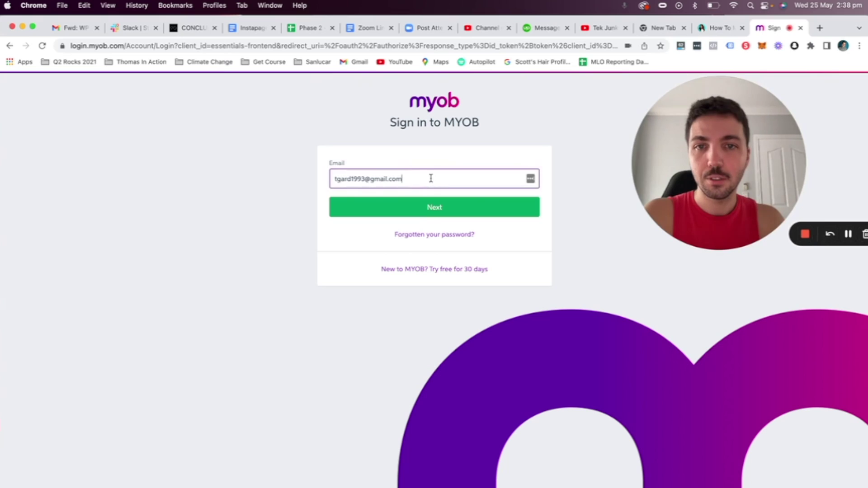
{"action": "left_click", "coordinate": [435, 211]}
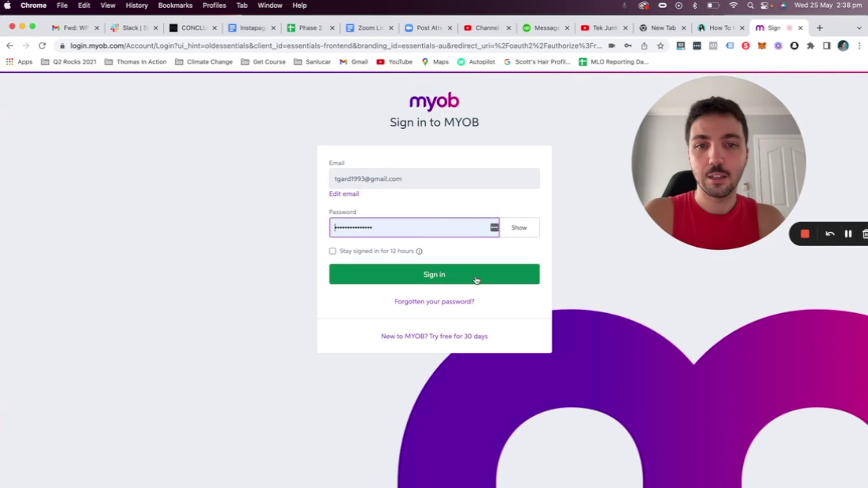
{"action": "left_click", "coordinate": [332, 251]}
{"action": "left_click", "coordinate": [391, 273]}
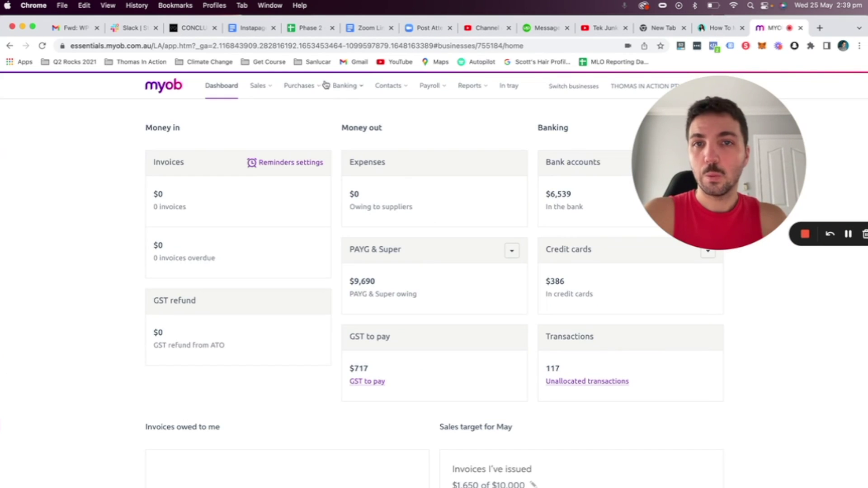
Step: Start a new sales invoice and choose WEBWISE PTY LTD as the customer
{"action": "left_click", "coordinate": [267, 88]}
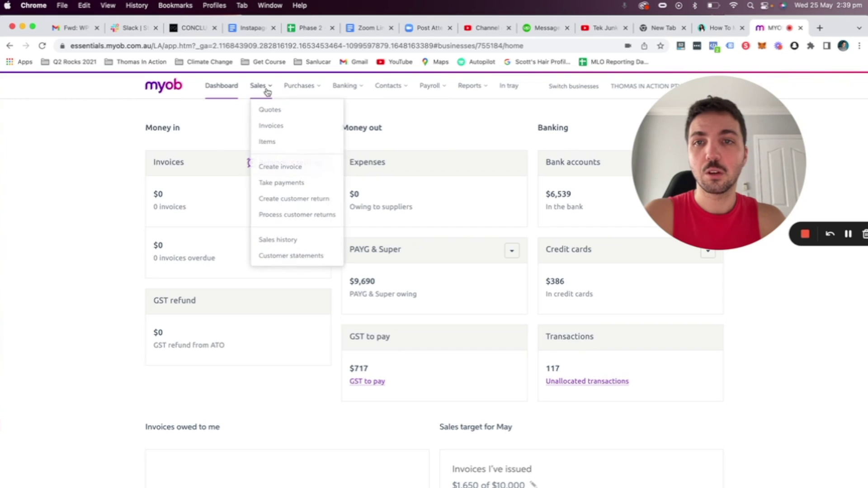
{"action": "left_click", "coordinate": [279, 167]}
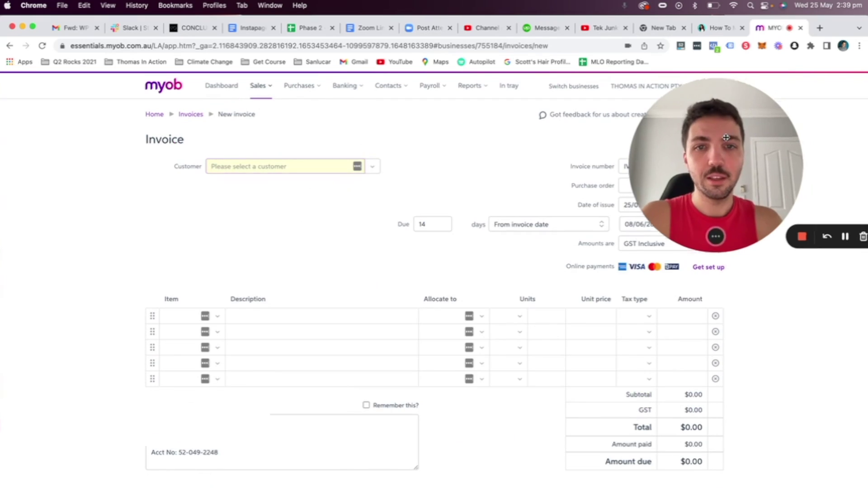
{"action": "left_click_drag", "start_coordinate": [726, 138], "coordinate": [100, 217]}
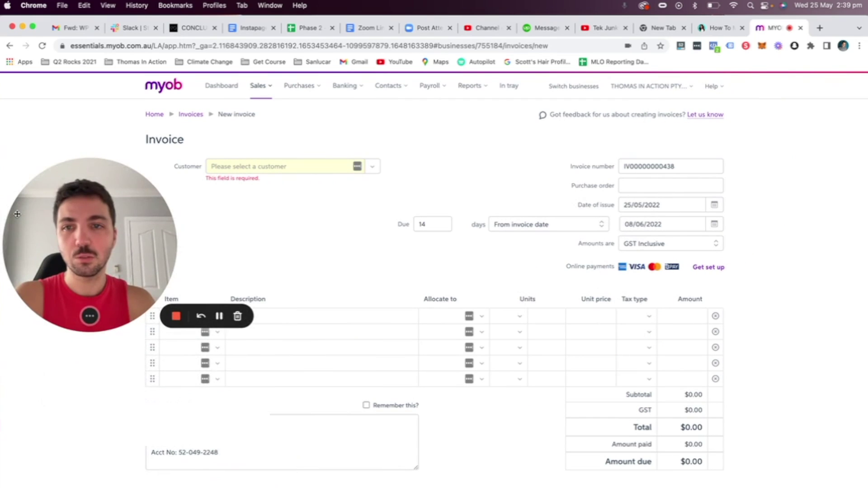
{"action": "left_click", "coordinate": [373, 168]}
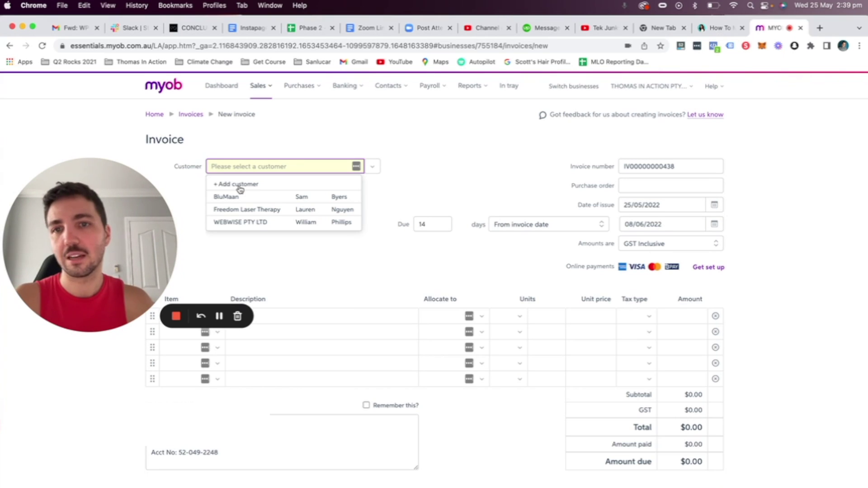
{"action": "left_click", "coordinate": [280, 223]}
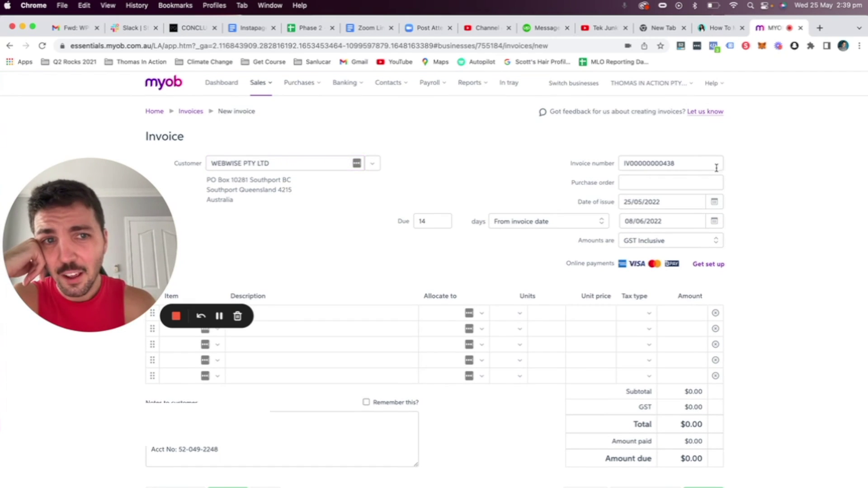
{"action": "left_click", "coordinate": [660, 163]}
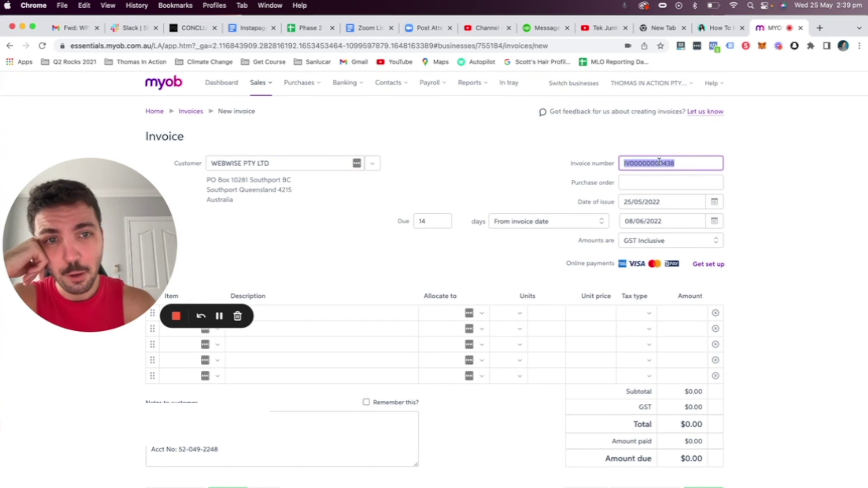
Step: Set the invoice's due days to 2
{"action": "left_click", "coordinate": [644, 183]}
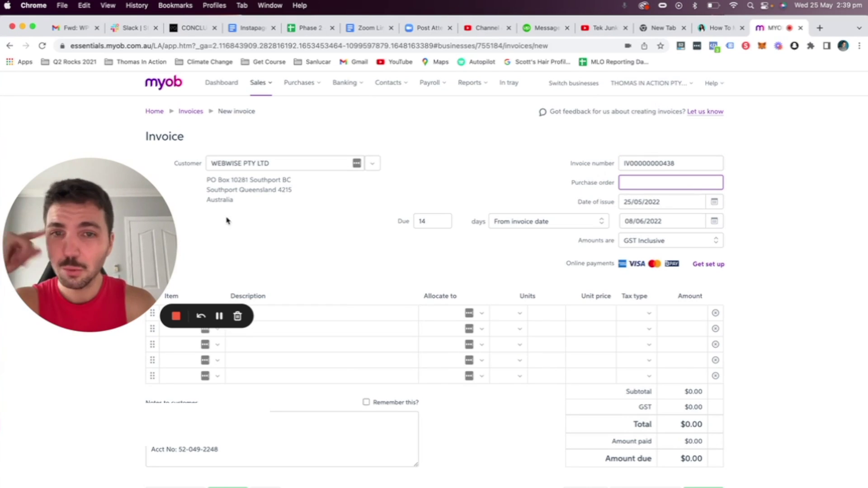
{"action": "left_click", "coordinate": [421, 220]}
{"action": "key", "text": "BackSpace"}
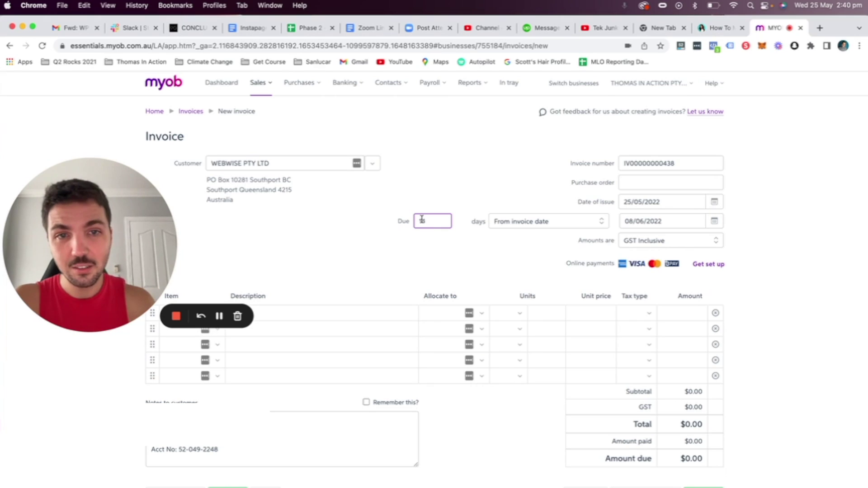
{"action": "type", "text": "2"}
{"action": "key", "text": "Tab"}
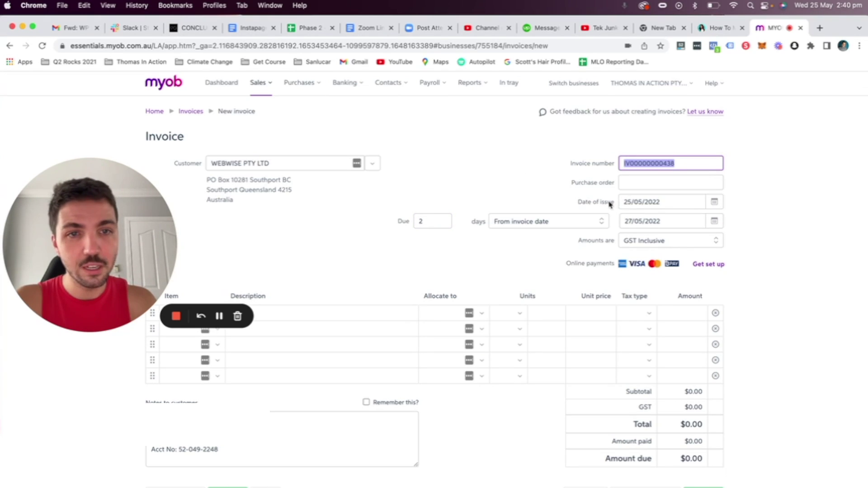
{"action": "left_click", "coordinate": [662, 221]}
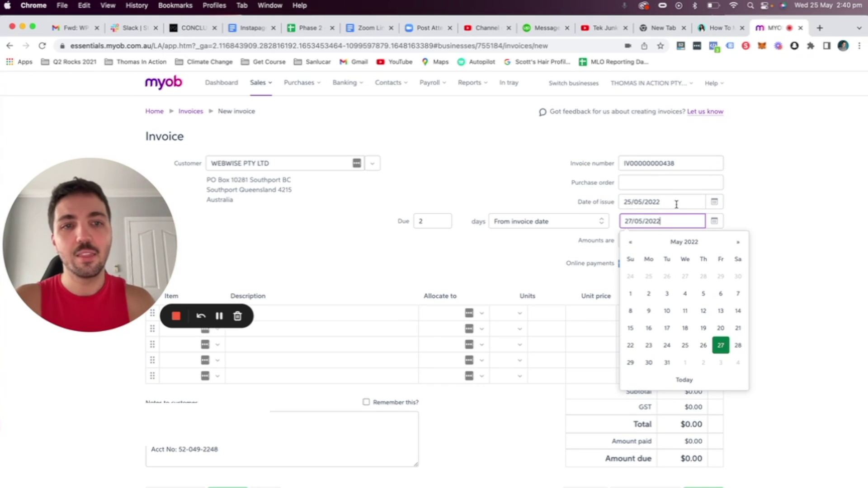
{"action": "left_click", "coordinate": [677, 204]}
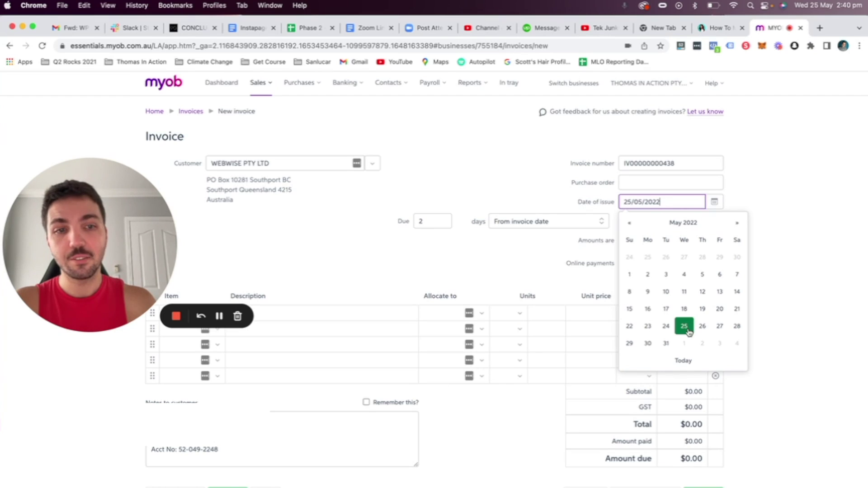
{"action": "left_click", "coordinate": [421, 222]}
{"action": "type", "text": "2"}
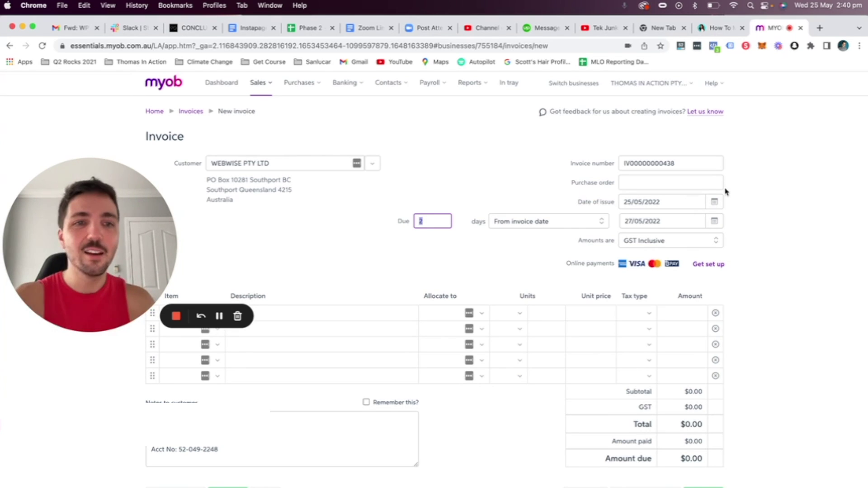
Step: Set the date of issue to 24 May 2022, making it due 26/05/2022
{"action": "left_click", "coordinate": [714, 201]}
{"action": "left_click", "coordinate": [667, 326]}
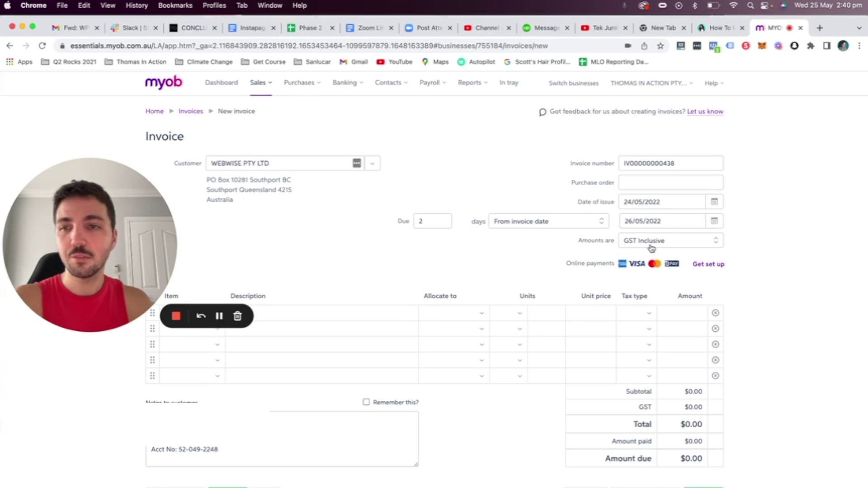
{"action": "mouse_move", "coordinate": [92, 244]}
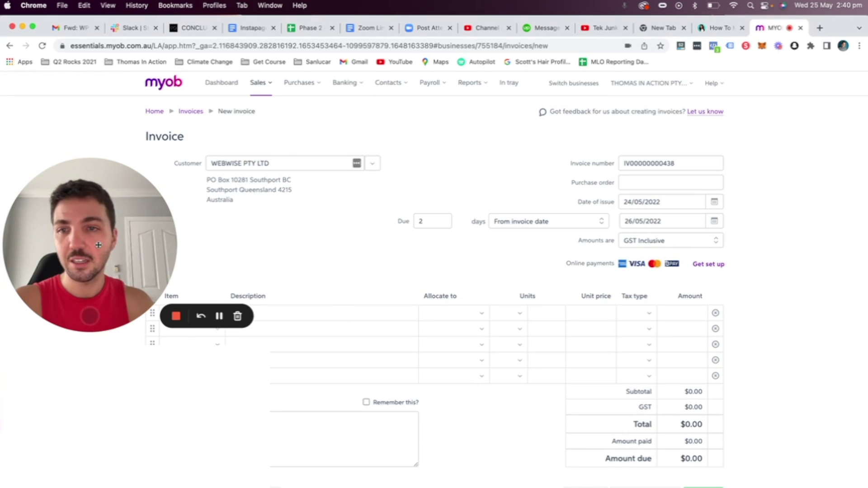
{"action": "left_click_drag", "start_coordinate": [98, 206], "coordinate": [496, 124]}
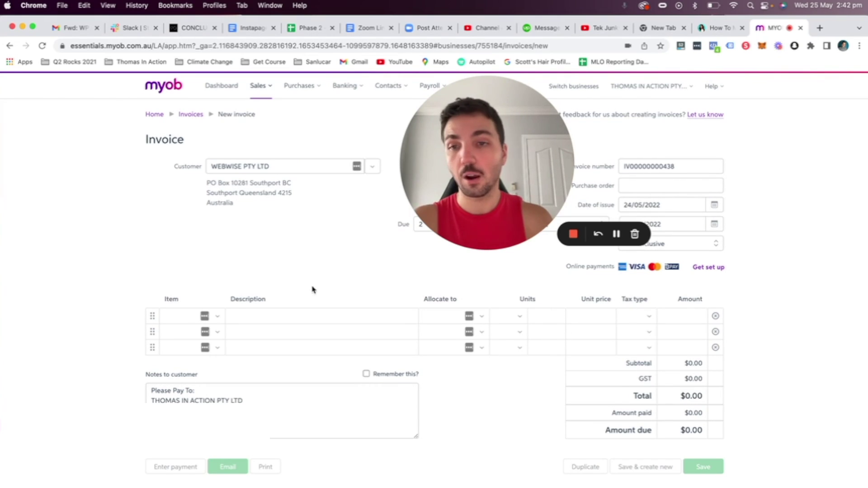
Step: Add Management Services as the first line, with Fee income account and Hrs unit
{"action": "left_click", "coordinate": [218, 317]}
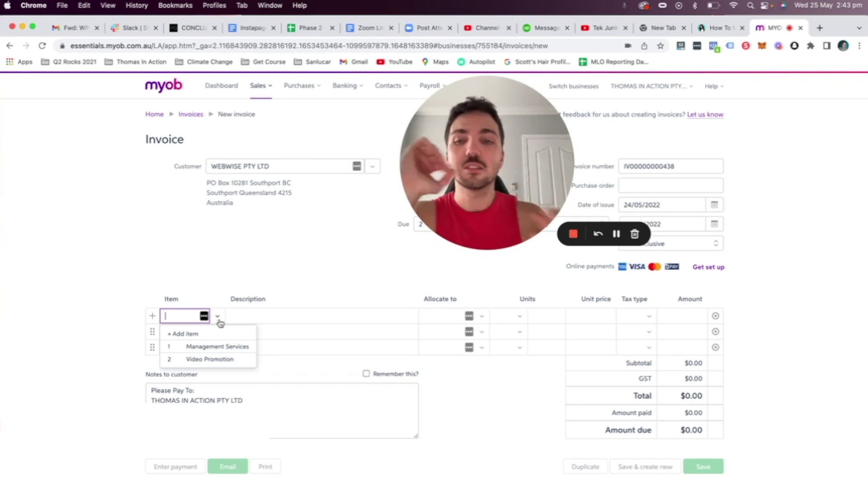
{"action": "left_click", "coordinate": [231, 348]}
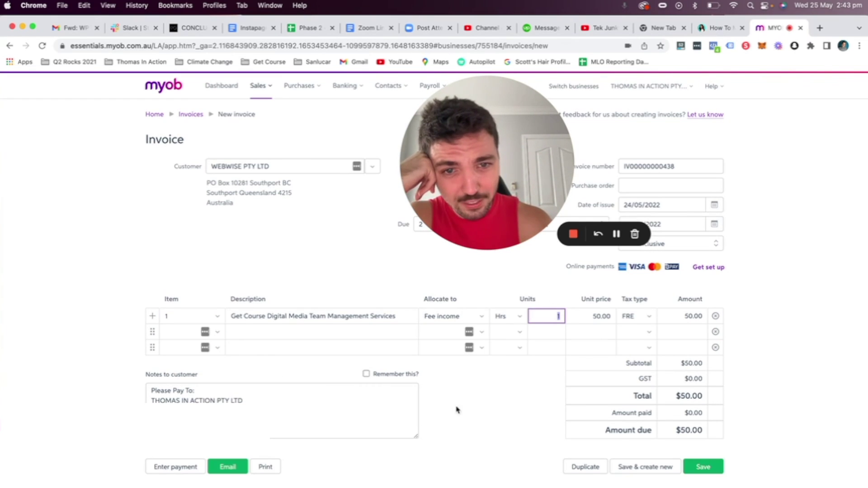
{"action": "left_click", "coordinate": [482, 317]}
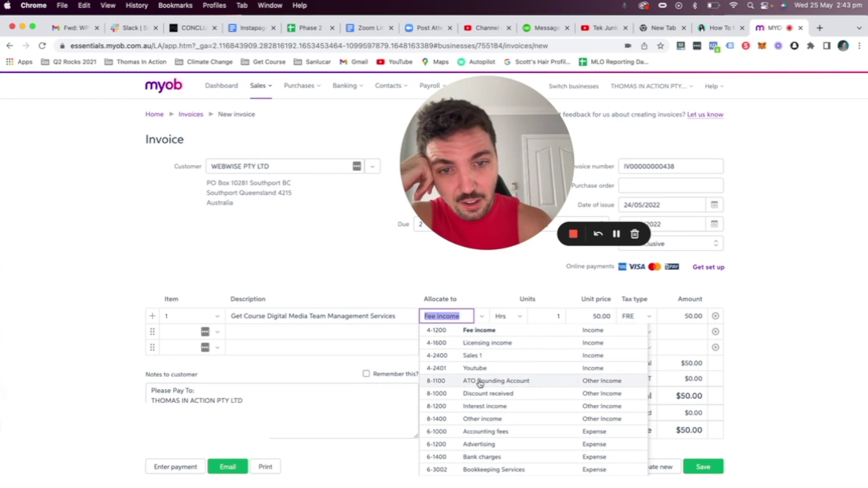
{"action": "scroll", "coordinate": [482, 366], "scroll_direction": "down", "scroll_amount": 3}
{"action": "scroll", "coordinate": [480, 384], "scroll_direction": "down", "scroll_amount": 5}
{"action": "scroll", "coordinate": [480, 383], "scroll_direction": "down", "scroll_amount": 3}
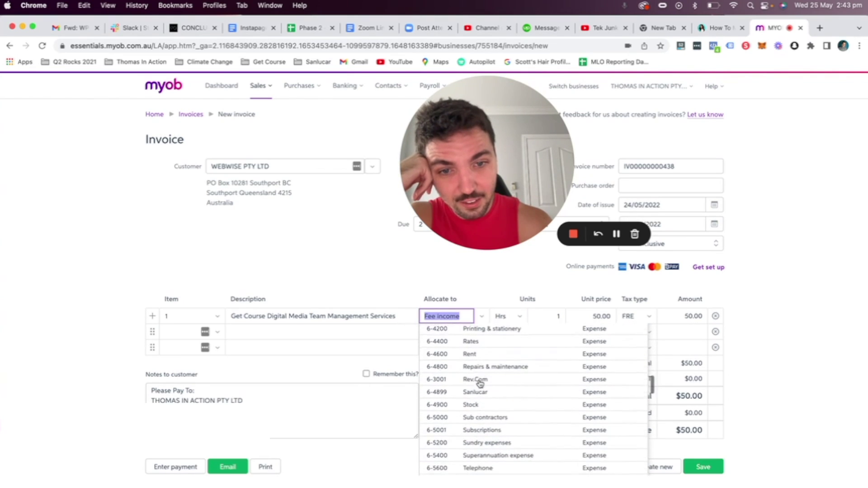
{"action": "left_click", "coordinate": [428, 316]}
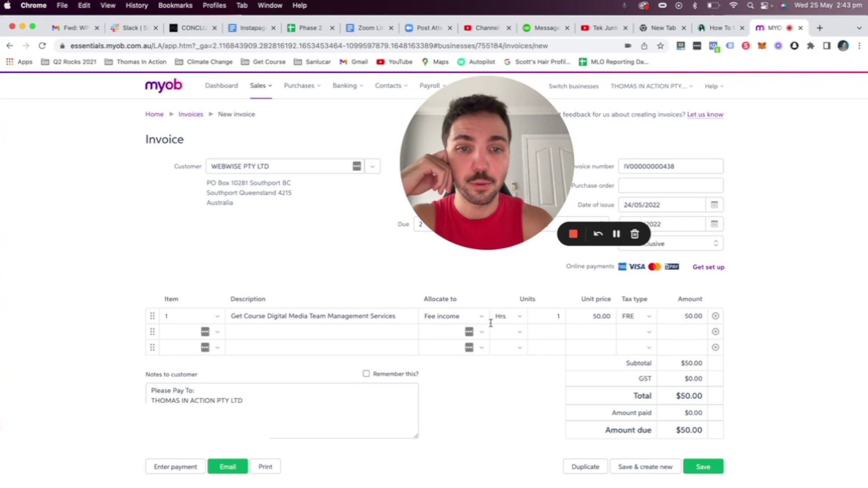
{"action": "left_click", "coordinate": [519, 316]}
{"action": "left_click", "coordinate": [504, 347]}
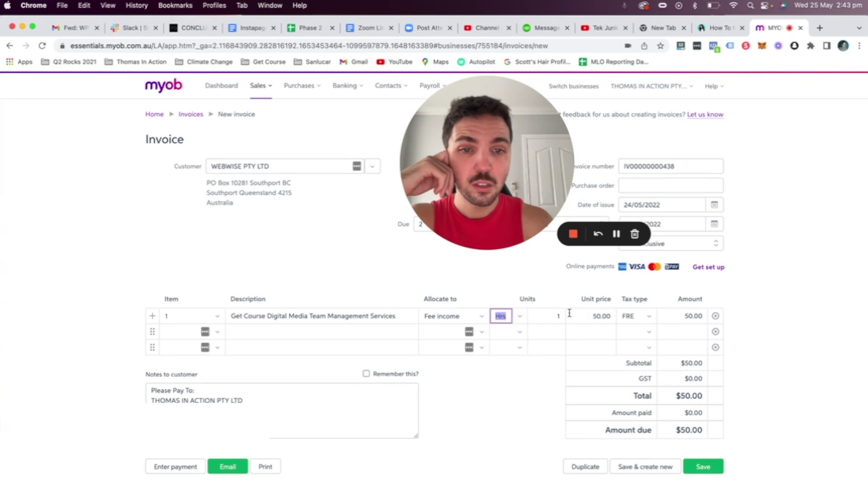
Step: Bill 33 hours on the line and change its tax type to GST
{"action": "left_click", "coordinate": [570, 314]}
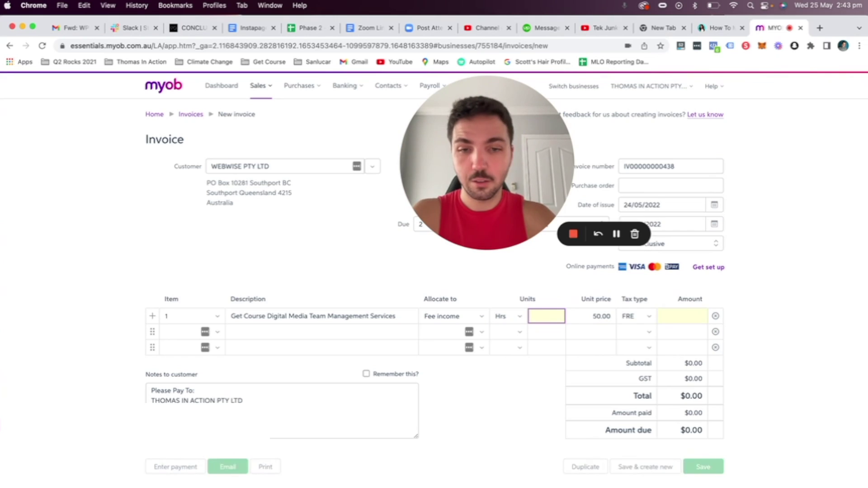
{"action": "type", "text": "33"}
{"action": "left_click", "coordinate": [609, 319]}
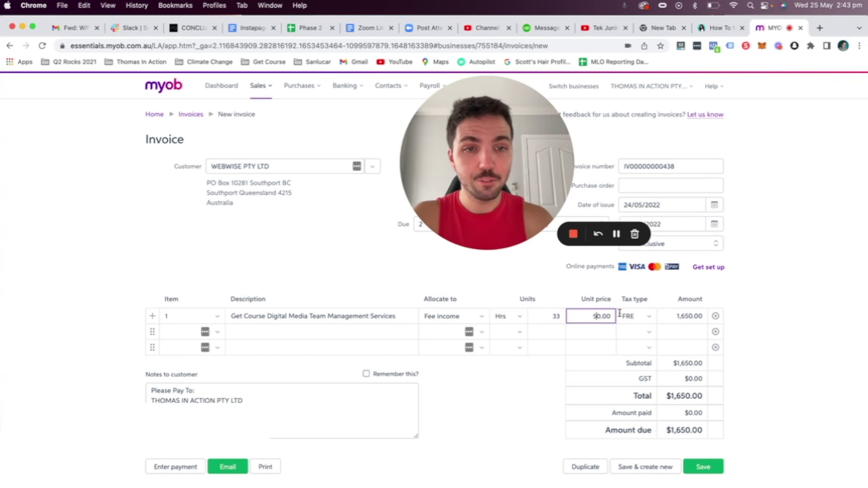
{"action": "left_click", "coordinate": [649, 318]}
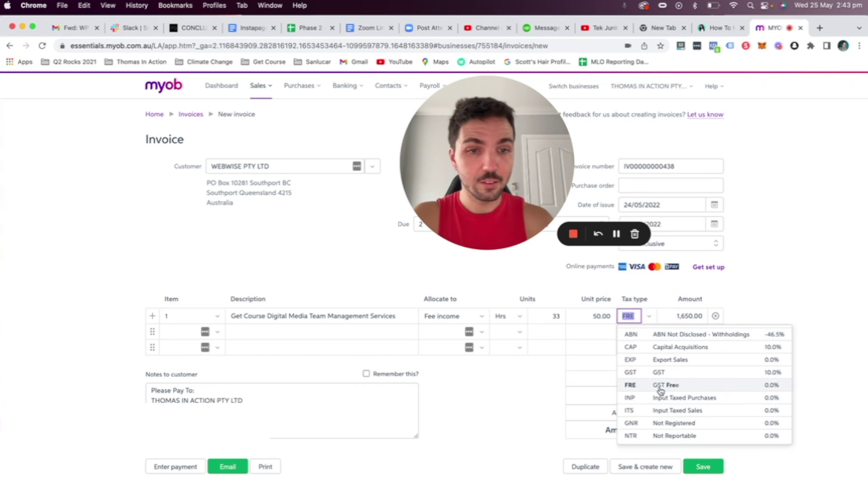
{"action": "left_click", "coordinate": [659, 374]}
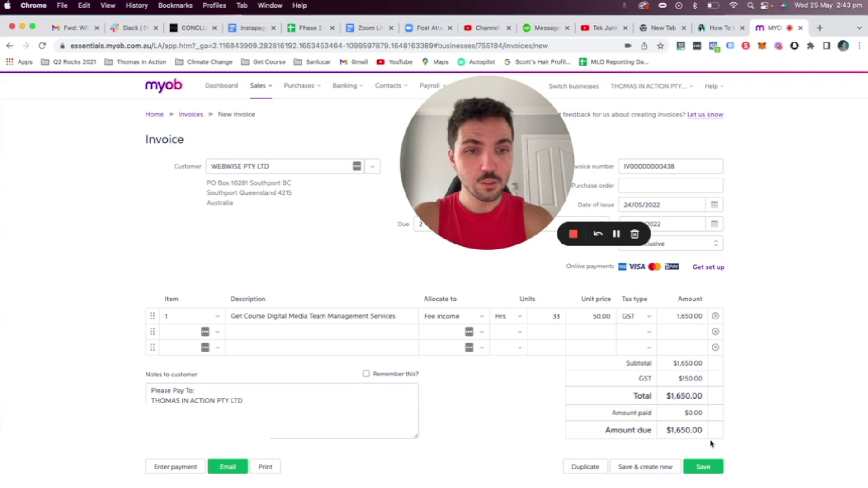
Step: Check the $1,650.00 total, $150.00 GST and payment note, then open the email form
{"action": "scroll", "coordinate": [705, 436], "scroll_direction": "down", "scroll_amount": 2}
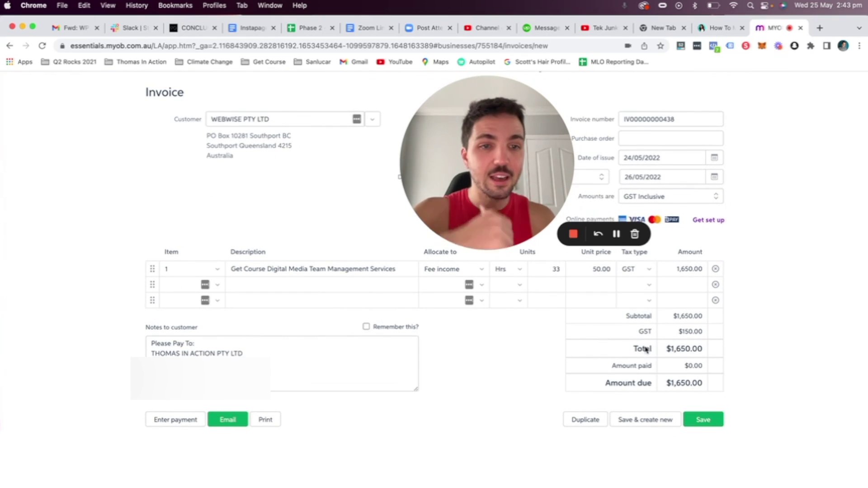
{"action": "scroll", "coordinate": [651, 316], "scroll_direction": "up", "scroll_amount": 2}
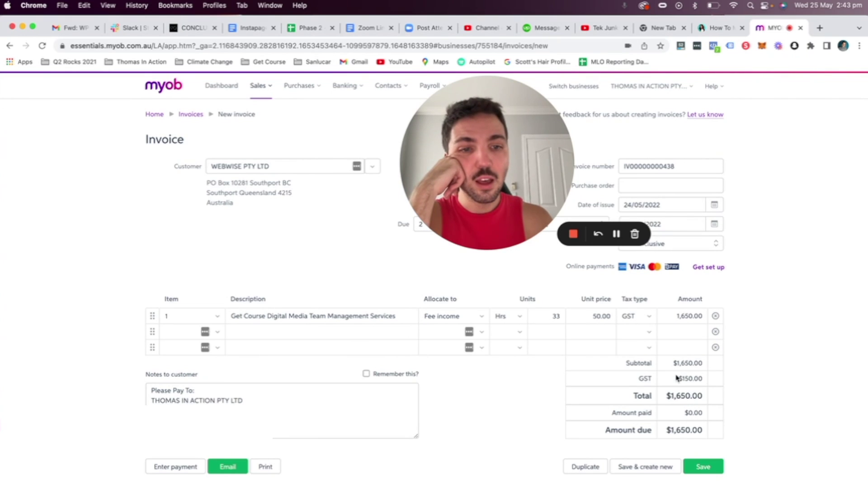
{"action": "left_click_drag", "start_coordinate": [677, 378], "coordinate": [702, 379]}
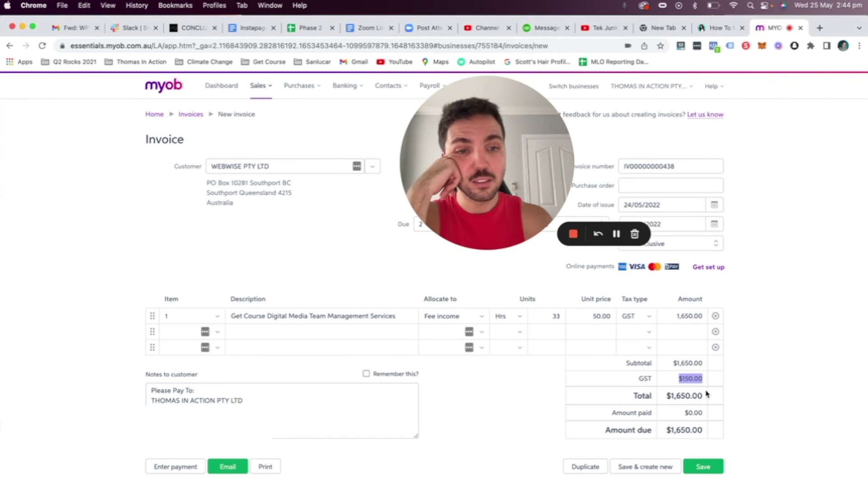
{"action": "scroll", "coordinate": [510, 300], "scroll_direction": "down", "scroll_amount": 1}
{"action": "left_click_drag", "start_coordinate": [667, 420], "coordinate": [716, 421]}
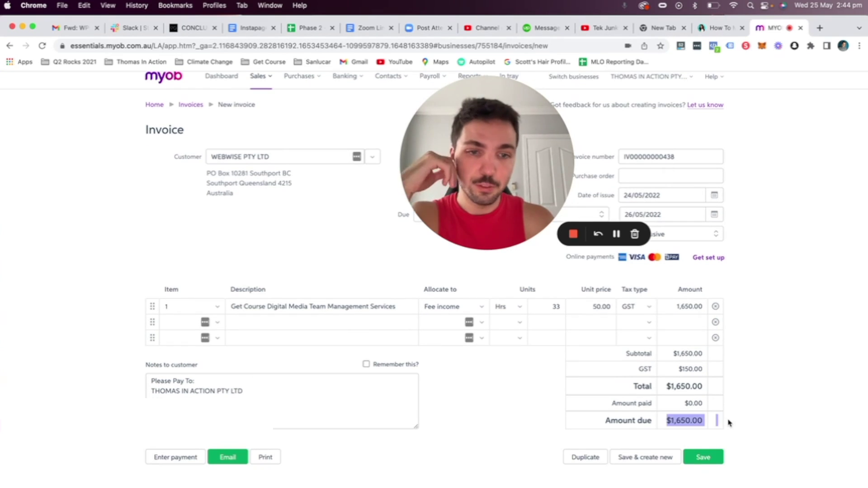
{"action": "left_click", "coordinate": [716, 421]}
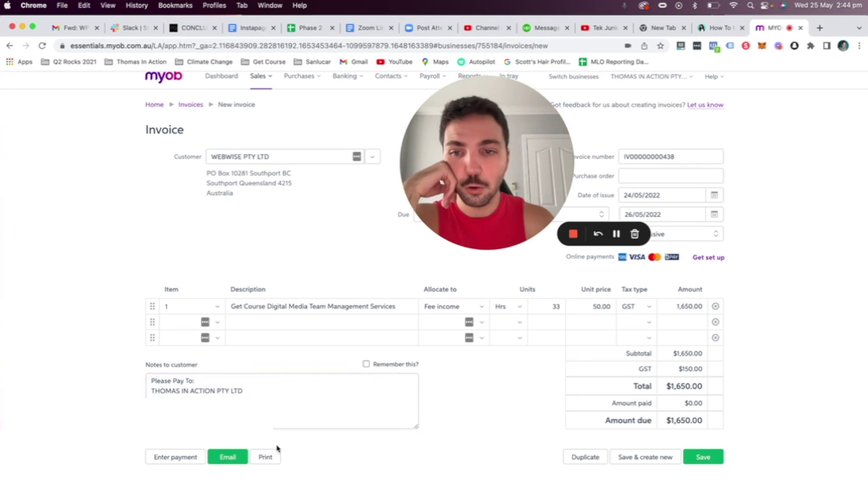
{"action": "left_click_drag", "start_coordinate": [246, 392], "coordinate": [152, 384]}
{"action": "key", "text": "Right"}
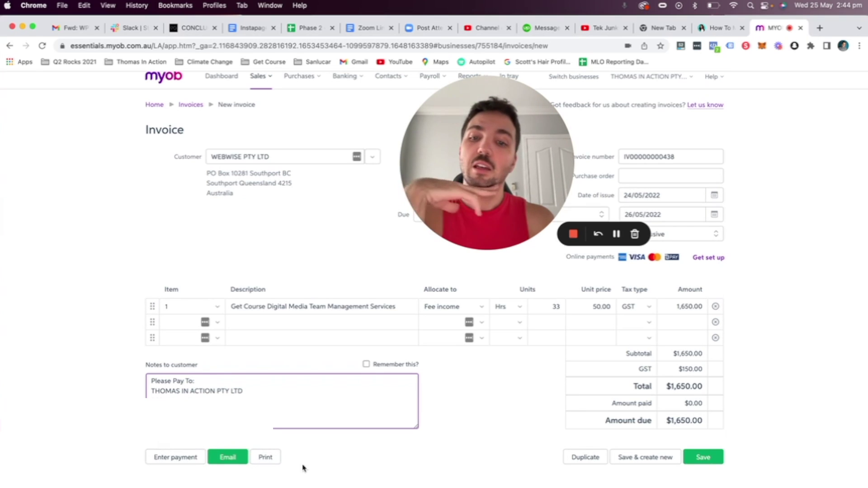
{"action": "left_click", "coordinate": [228, 457]}
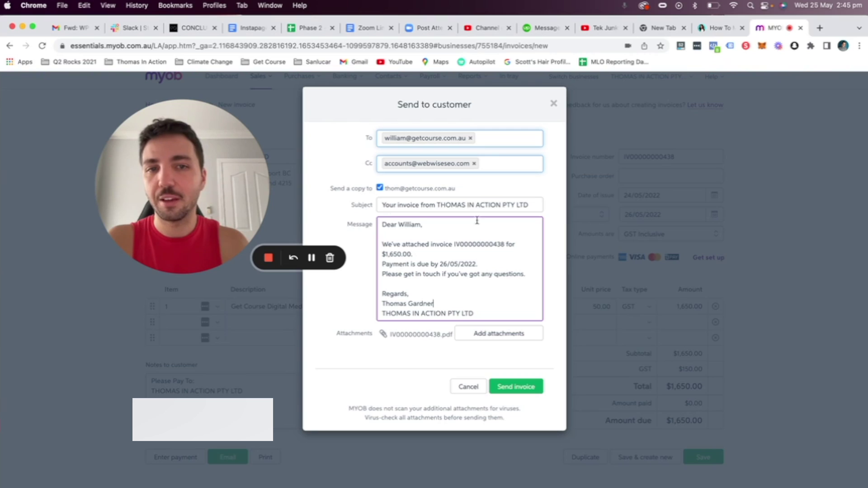
{"action": "left_click_drag", "start_coordinate": [429, 244], "coordinate": [488, 247]}
{"action": "left_click_drag", "start_coordinate": [403, 247], "coordinate": [489, 285]}
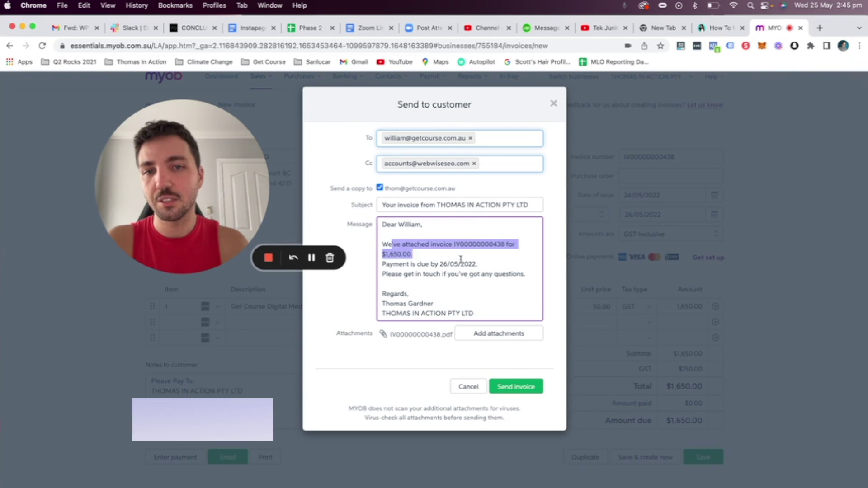
{"action": "left_click", "coordinate": [452, 284]}
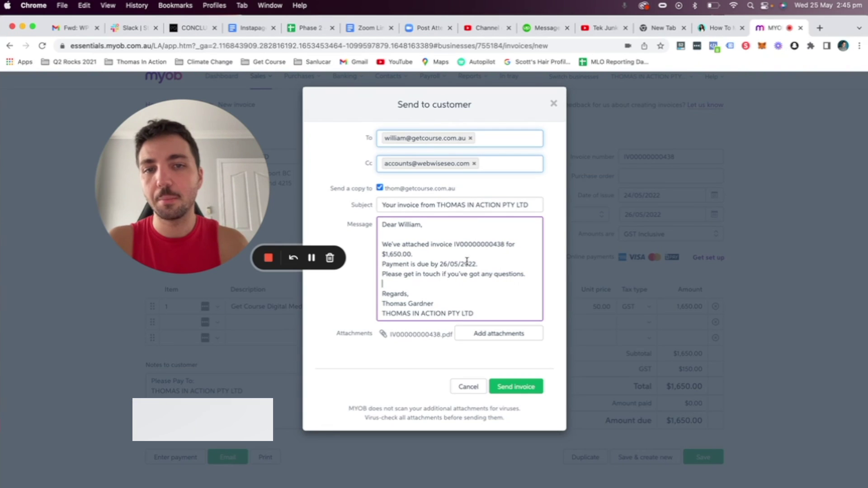
{"action": "double_click", "coordinate": [470, 265]}
{"action": "scroll", "coordinate": [442, 296], "scroll_direction": "down", "scroll_amount": 2}
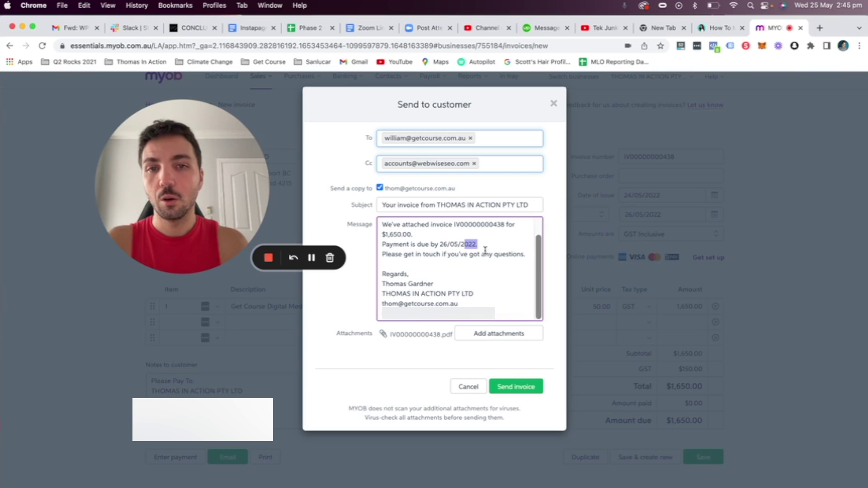
{"action": "left_click", "coordinate": [525, 208]}
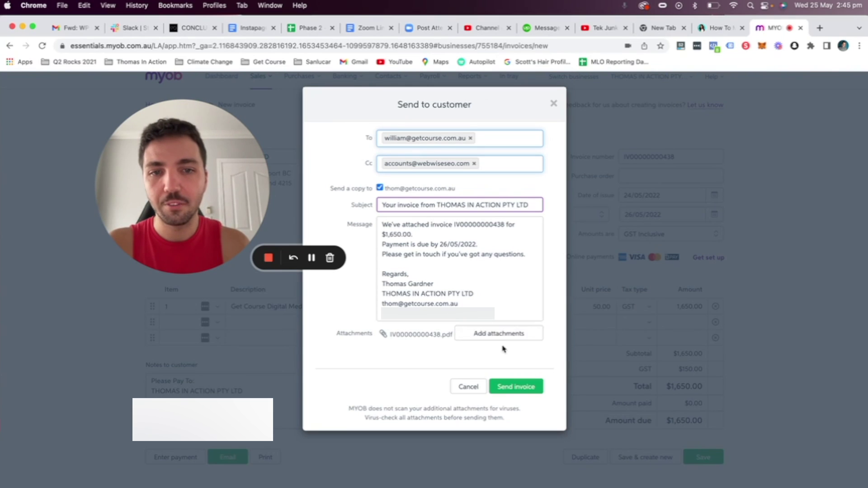
{"action": "left_click", "coordinate": [468, 192]}
{"action": "left_click_drag", "start_coordinate": [460, 191], "coordinate": [404, 188]}
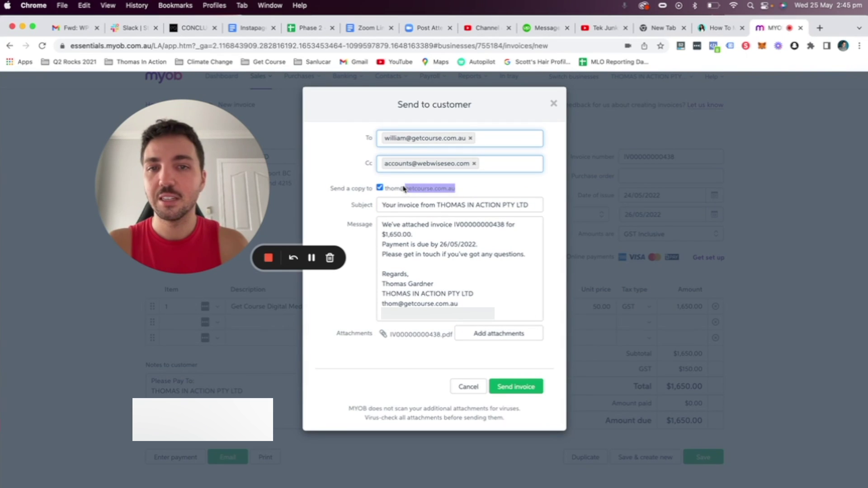
{"action": "left_click", "coordinate": [474, 191]}
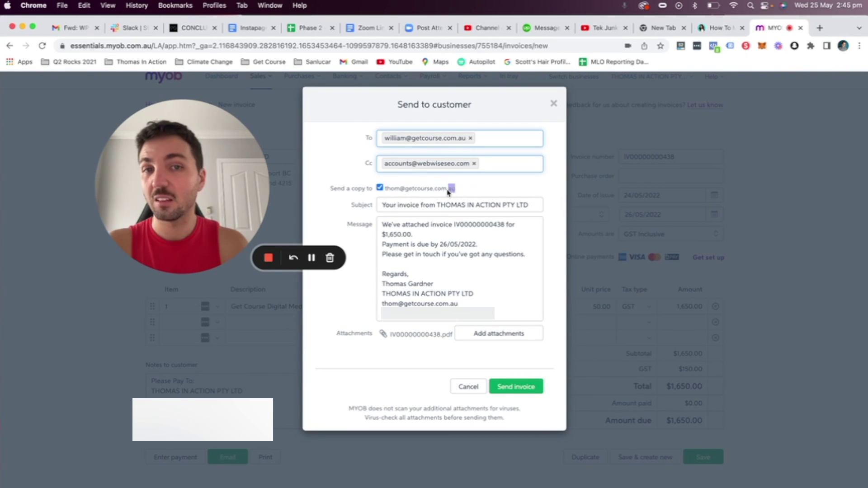
{"action": "left_click_drag", "start_coordinate": [448, 192], "coordinate": [409, 189]}
{"action": "left_click", "coordinate": [510, 387]}
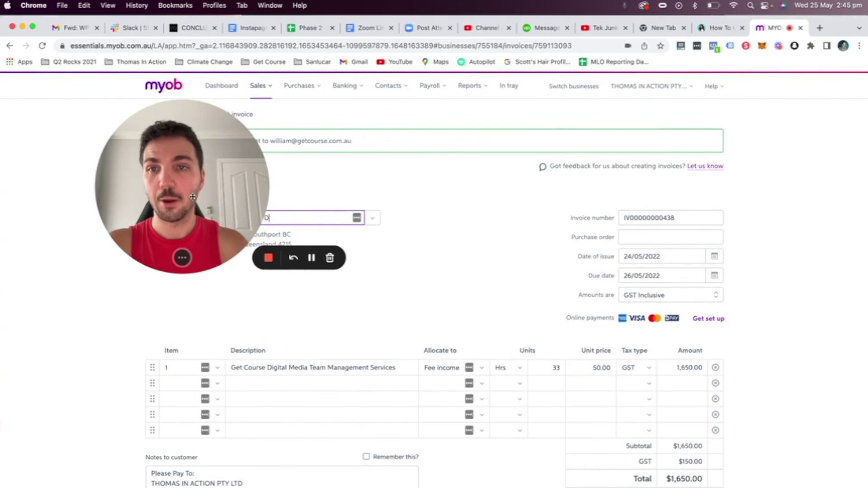
{"action": "left_click_drag", "start_coordinate": [192, 197], "coordinate": [630, 236]}
{"action": "left_click", "coordinate": [262, 87]}
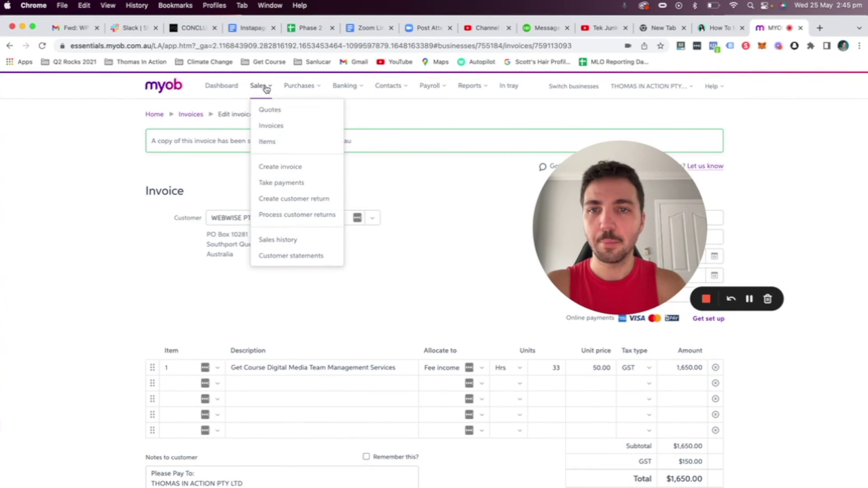
{"action": "scroll", "coordinate": [281, 149], "scroll_direction": "down", "scroll_amount": 1}
{"action": "left_click", "coordinate": [274, 116]}
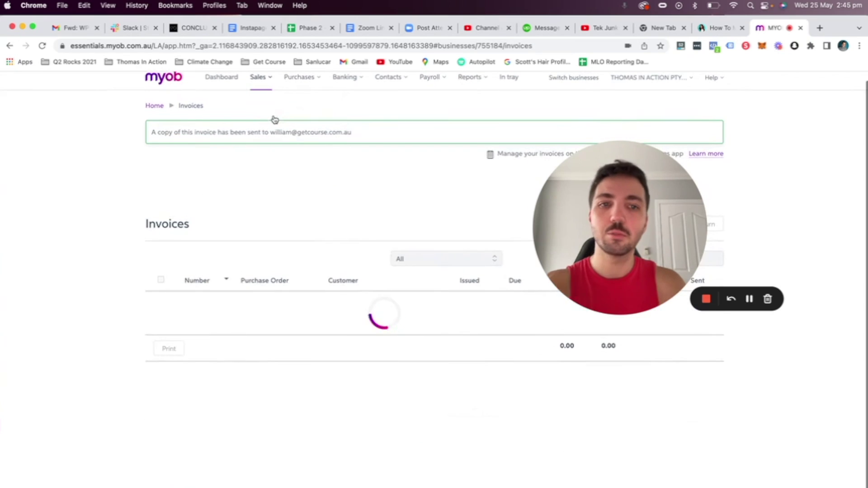
{"action": "left_click_drag", "start_coordinate": [611, 182], "coordinate": [123, 118]}
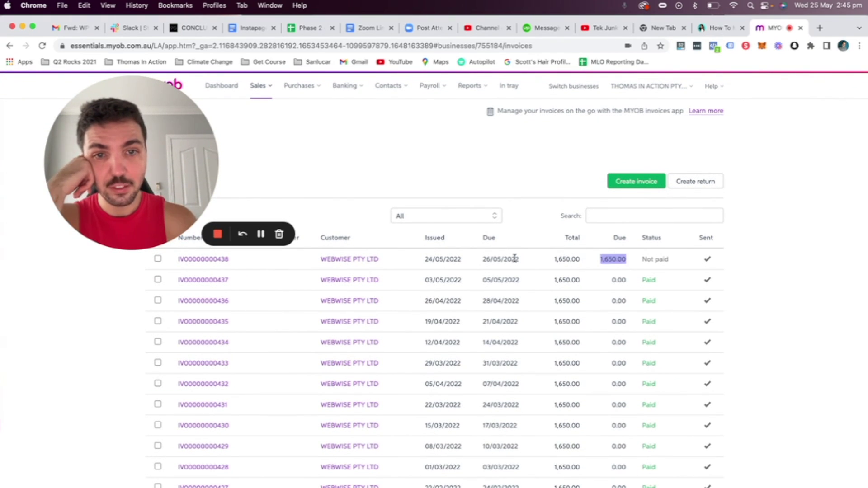
{"action": "left_click_drag", "start_coordinate": [421, 261], "coordinate": [539, 264]}
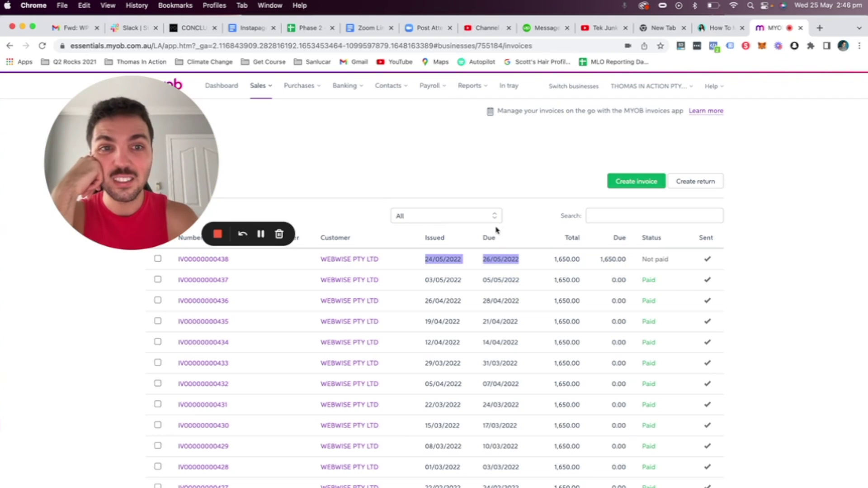
{"action": "left_click", "coordinate": [258, 120]}
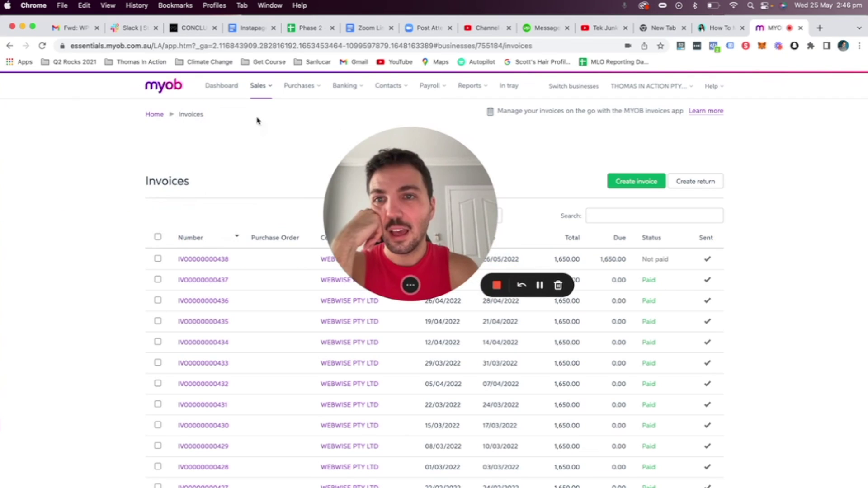
Step: Check the dashboard's $1,650 current invoices owed and May's $3,300 of $10,000 sales target
{"action": "left_click", "coordinate": [222, 87]}
{"action": "scroll", "coordinate": [295, 310], "scroll_direction": "down", "scroll_amount": 3}
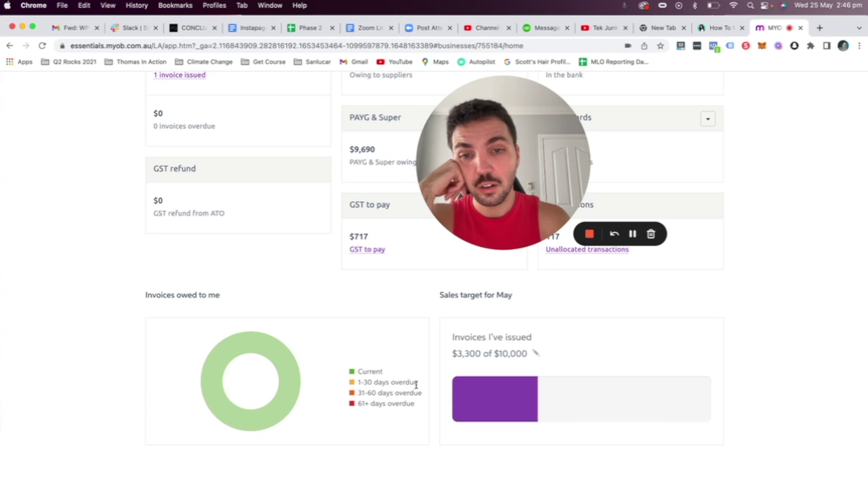
{"action": "left_click_drag", "start_coordinate": [418, 407], "coordinate": [340, 369]}
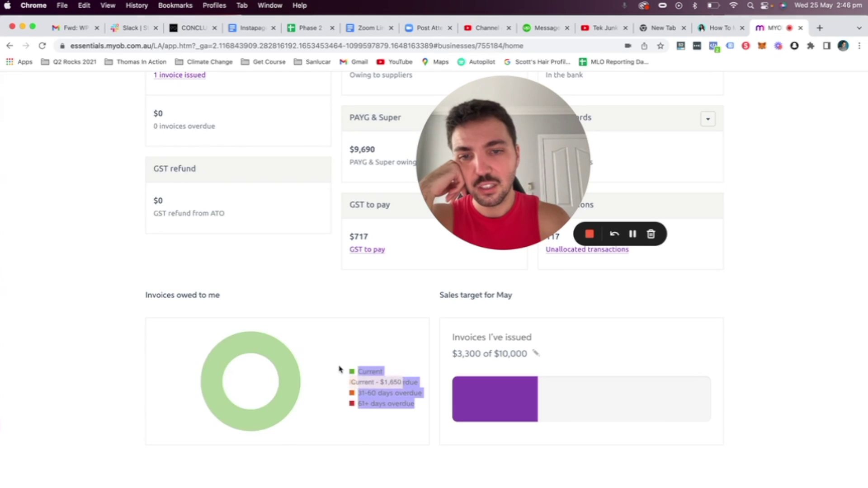
{"action": "left_click", "coordinate": [362, 403]}
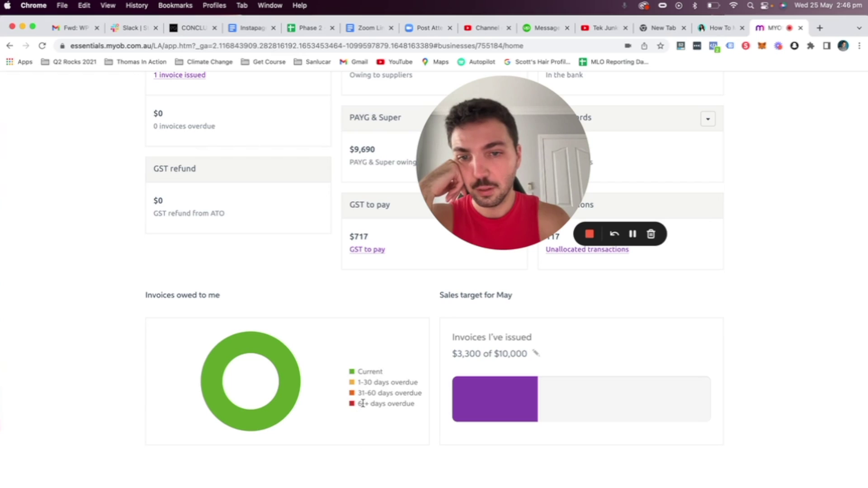